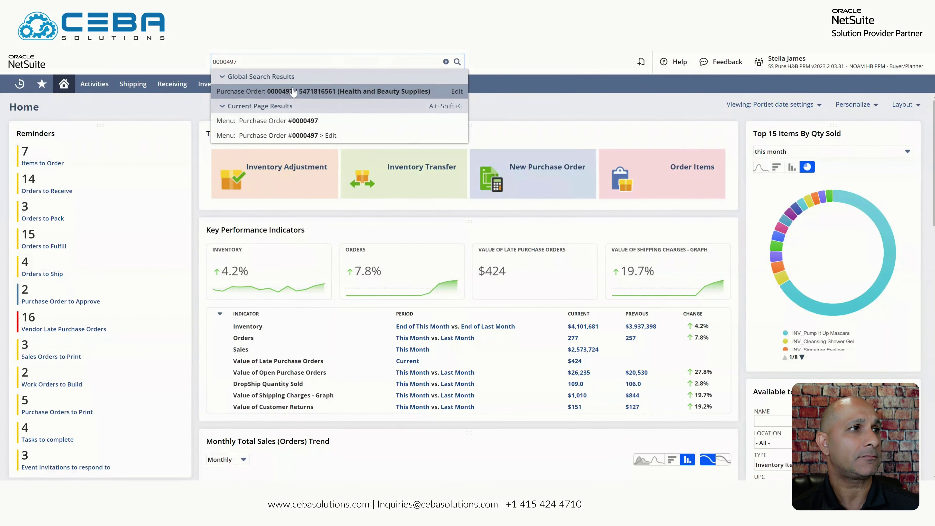
Open the Health and Beauty Supplies purchase order, review its billing and shipping details, and view its save options in edit mode
left_click(292, 92)
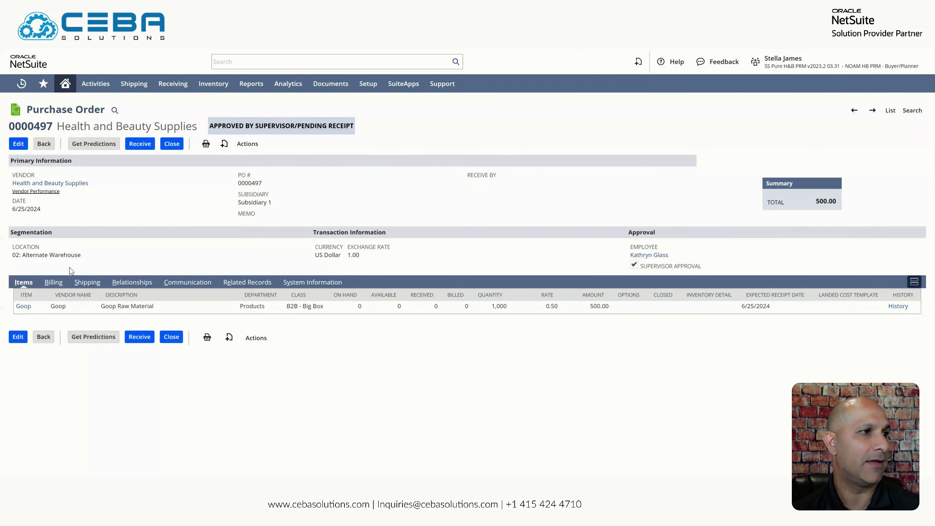
left_click(61, 282)
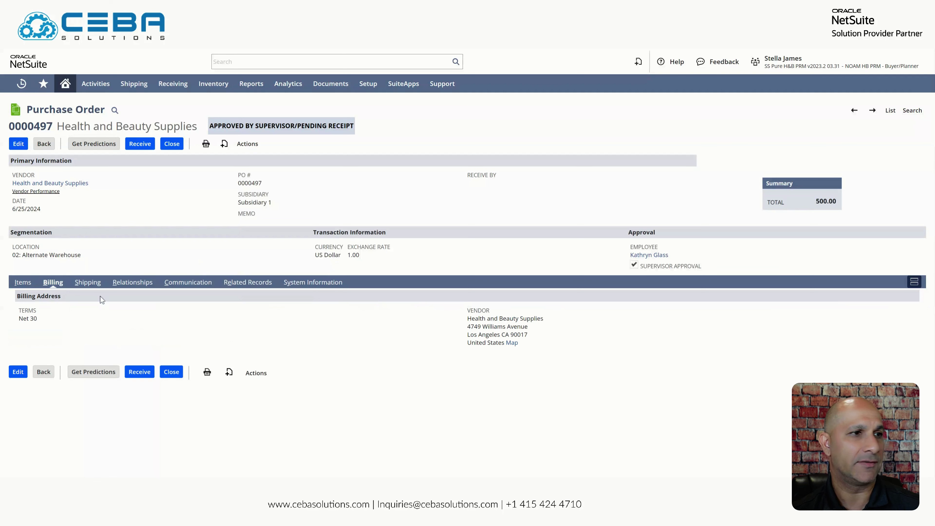
left_click(87, 283)
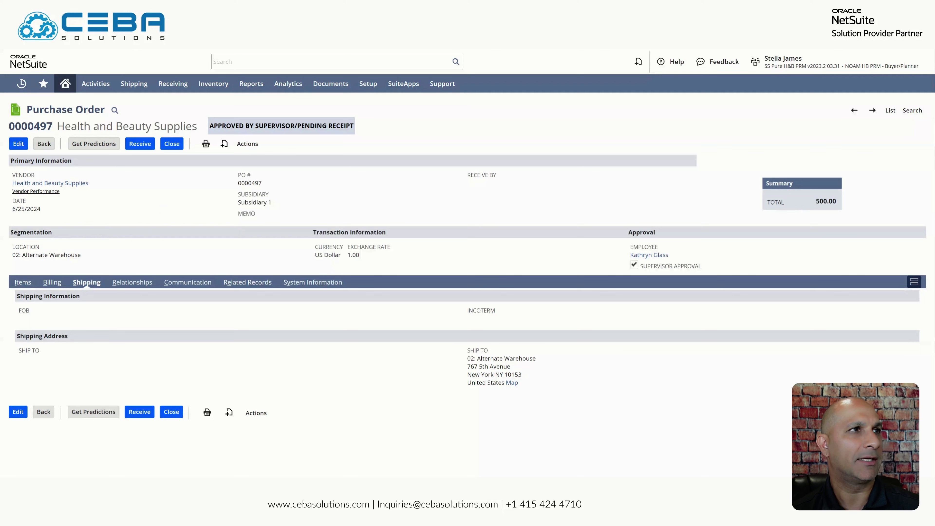
left_click(18, 144)
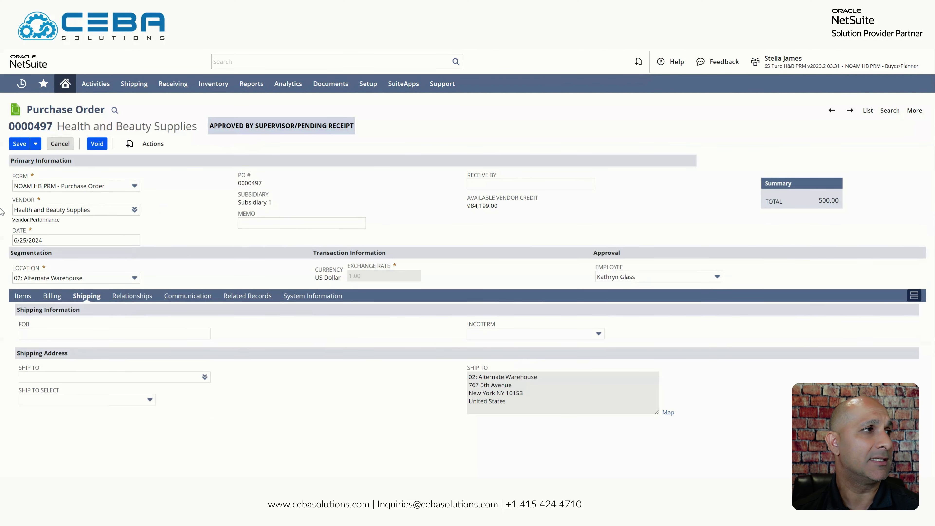
mouse_move(36, 144)
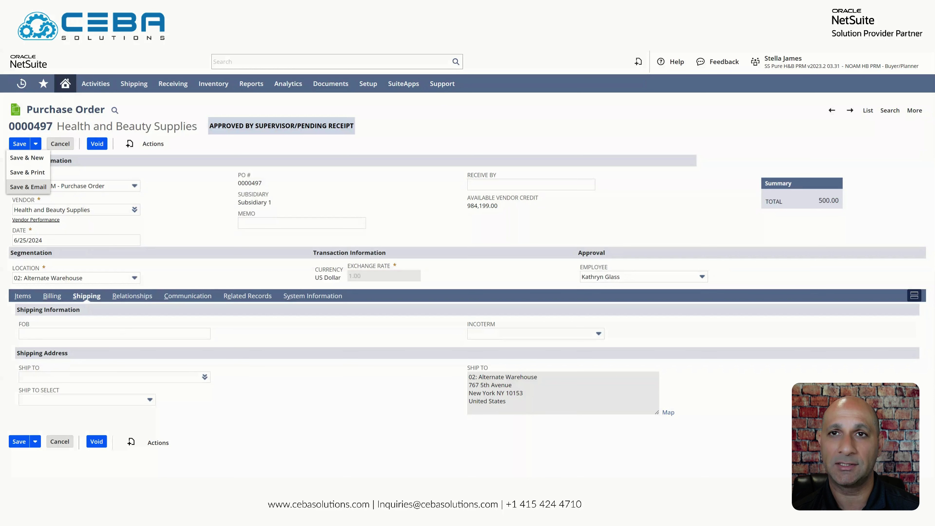
From the orders to receive, start an item receipt for the 6/25/2024 Health and Beauty Supplies order and mark the Goop line as received
left_click(172, 297)
left_click(67, 313)
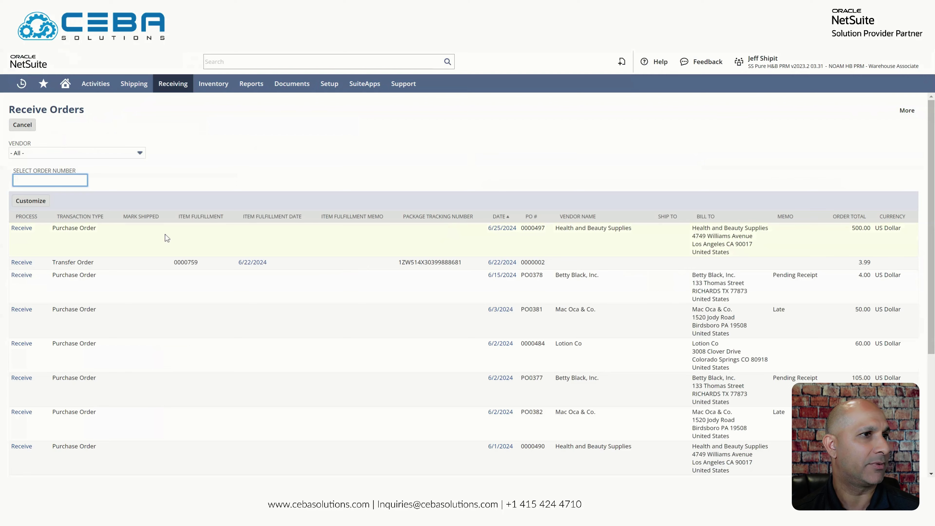
left_click(28, 230)
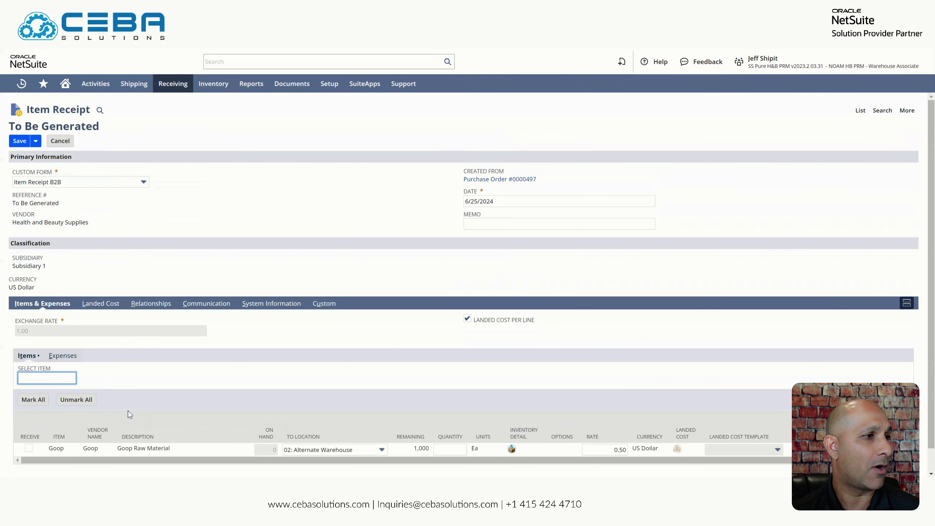
left_click(28, 448)
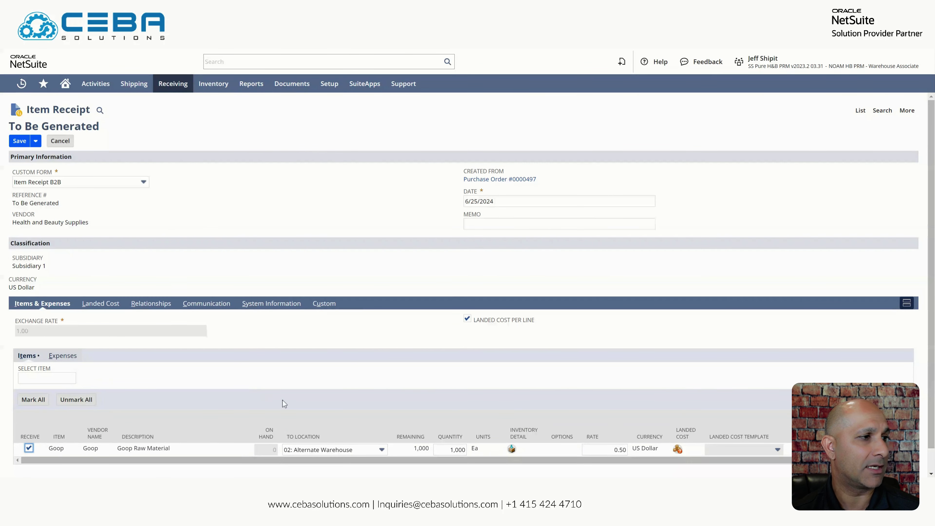
left_click(453, 449)
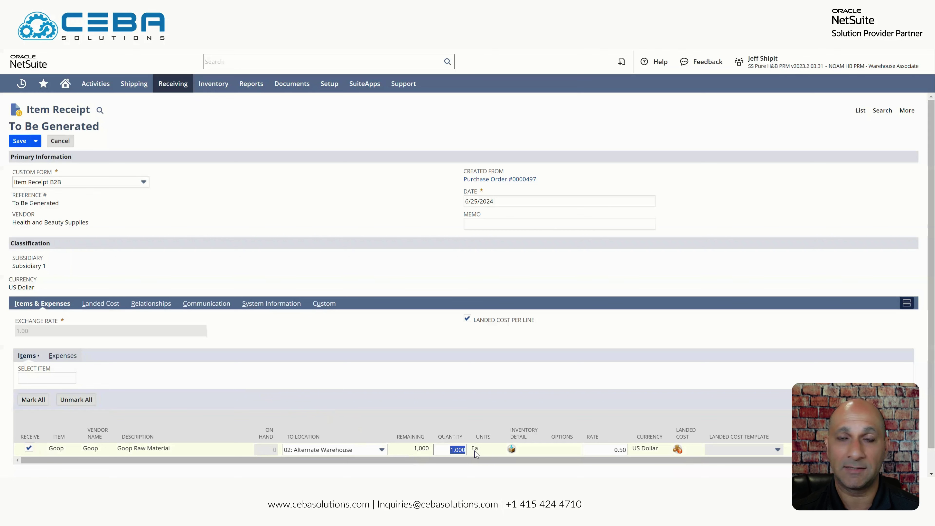
Add inventory detail for the Goop line with lot number Goop1234, expiration date 6/25/2025 and quantity 1,000
left_click(511, 448)
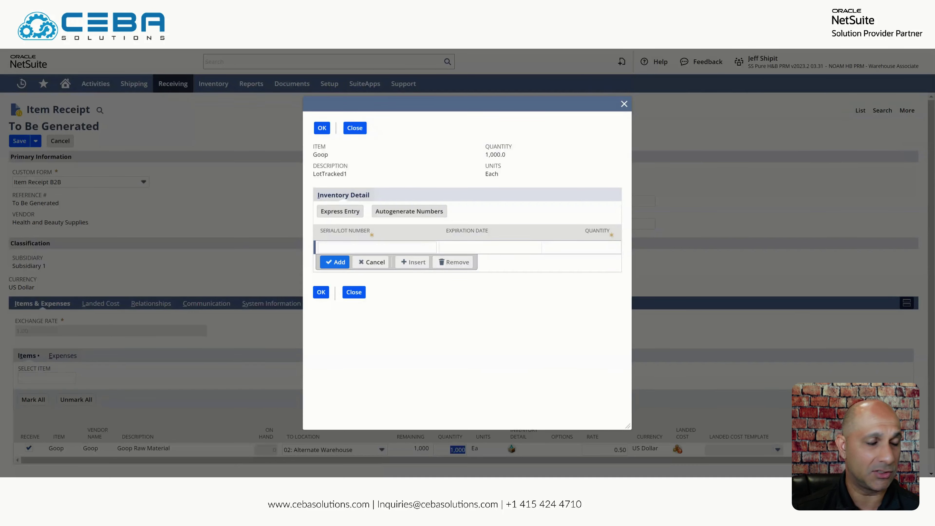
left_click(432, 250)
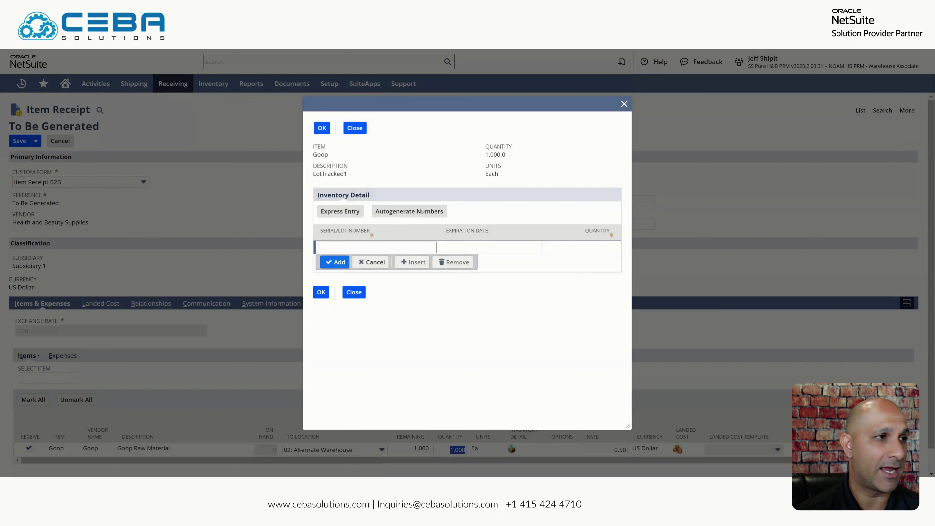
type("G")
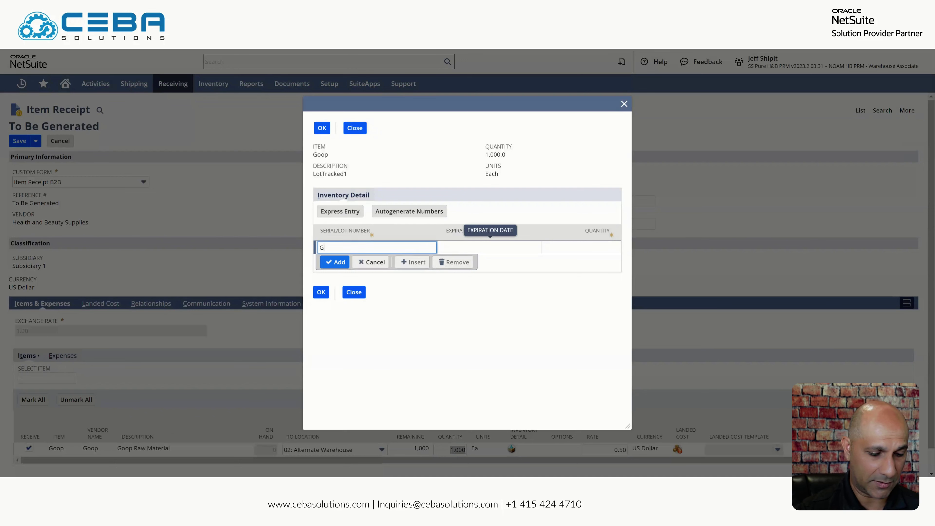
type("oop1234")
key("Tab")
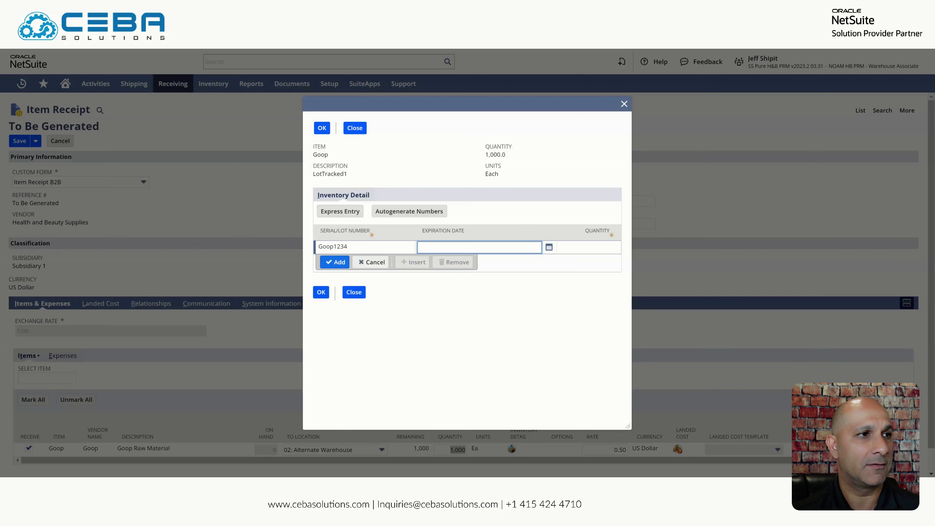
left_click(549, 247)
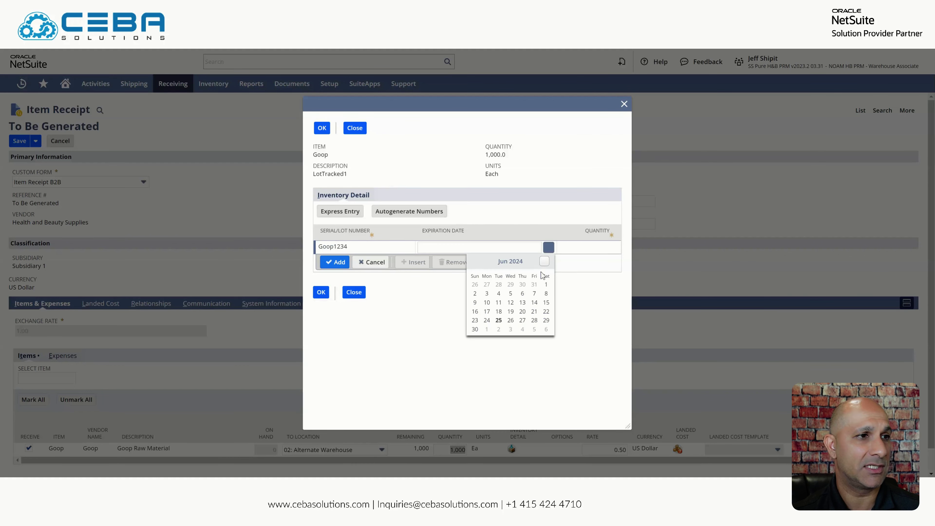
left_click(498, 320)
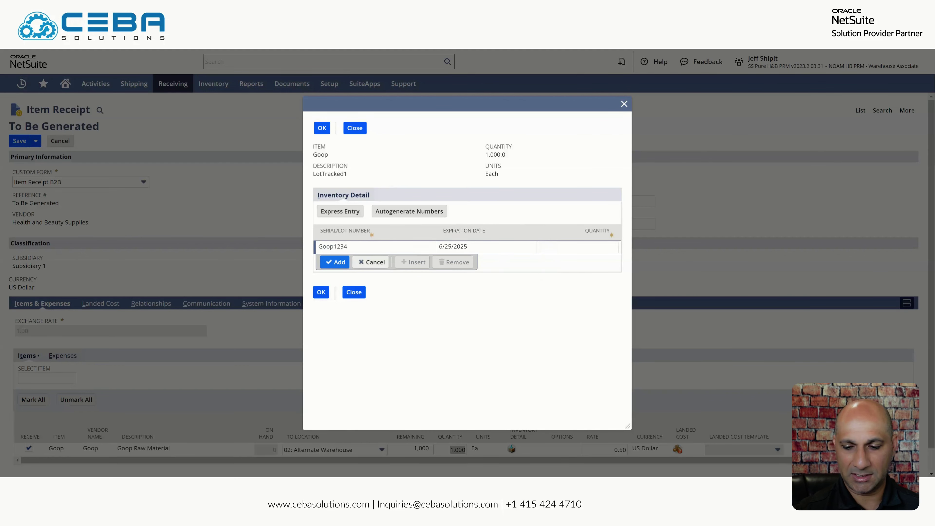
left_click(538, 247)
type("1000")
key("Tab")
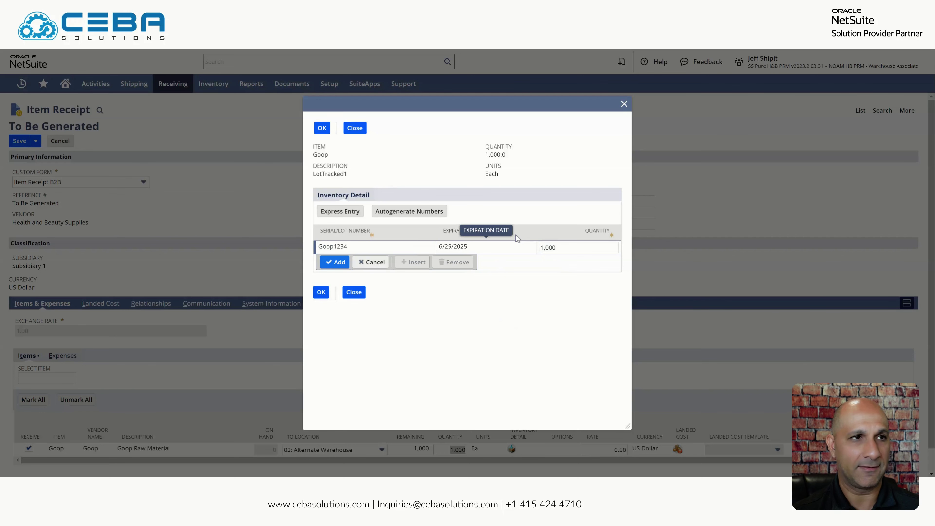
left_click(334, 263)
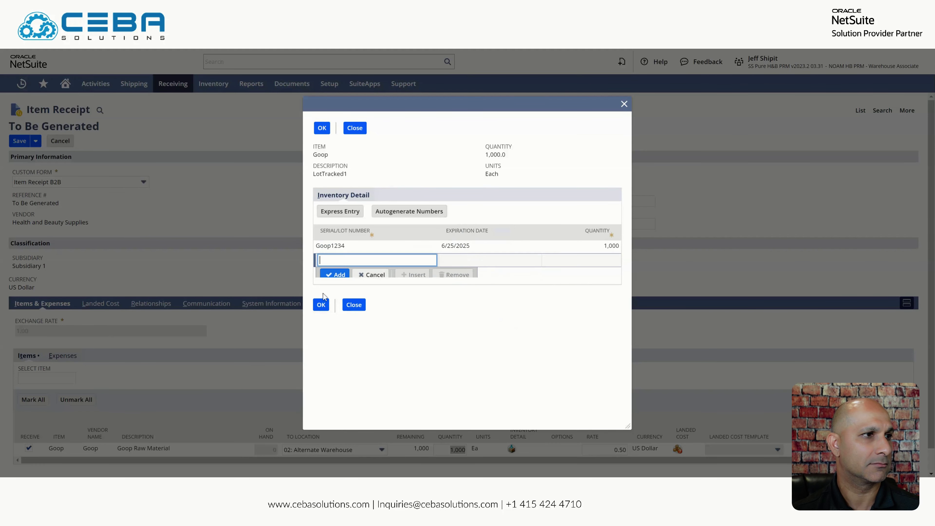
left_click(321, 306)
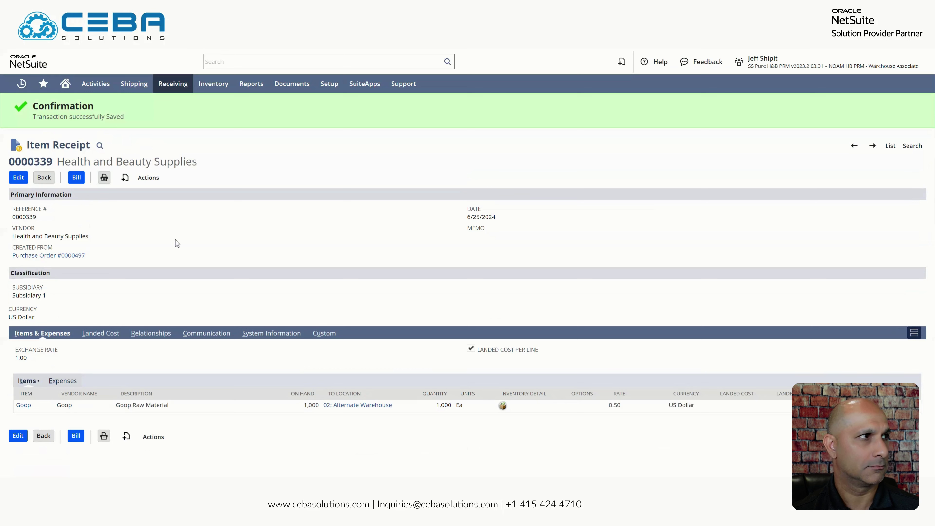
Open the receipt's source purchase order, and submit the 6/25/2024 Health and Beauty Supplies order for billing from the Bill Purchase Order list
left_click(79, 261)
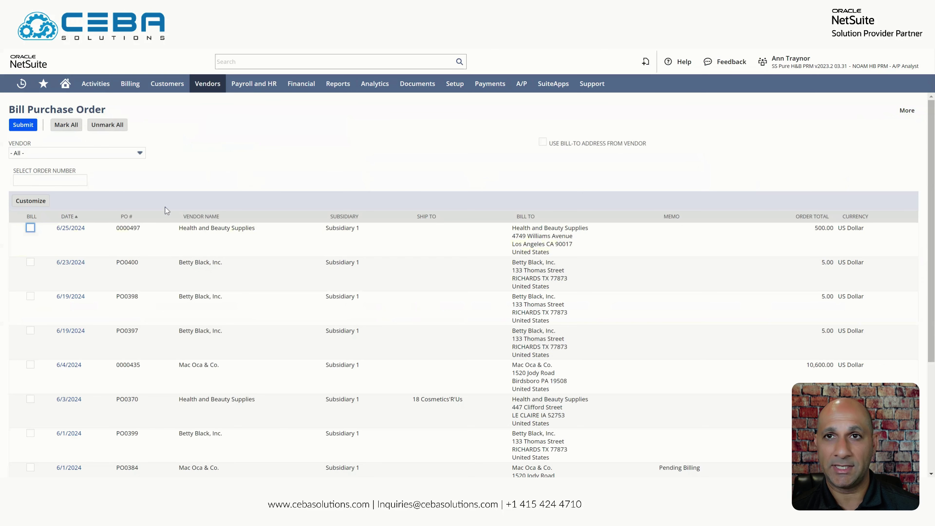
left_click(31, 228)
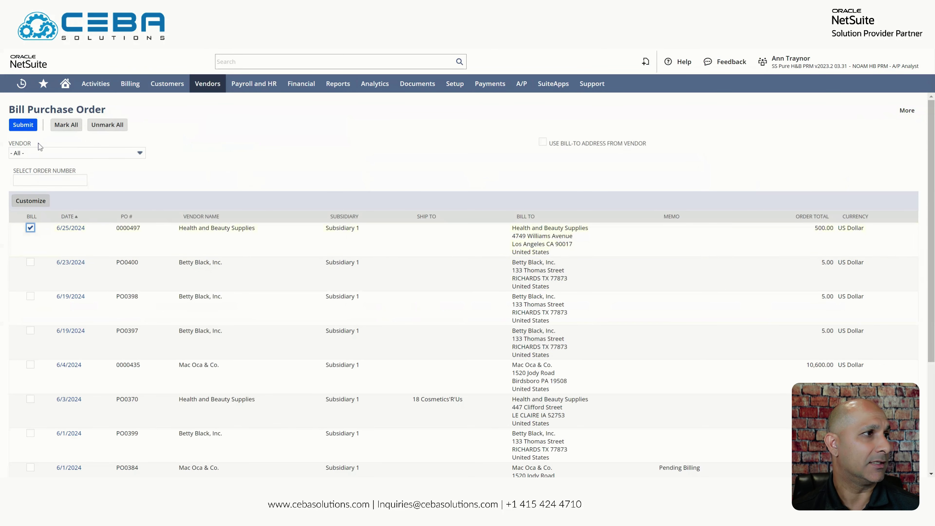
left_click(24, 127)
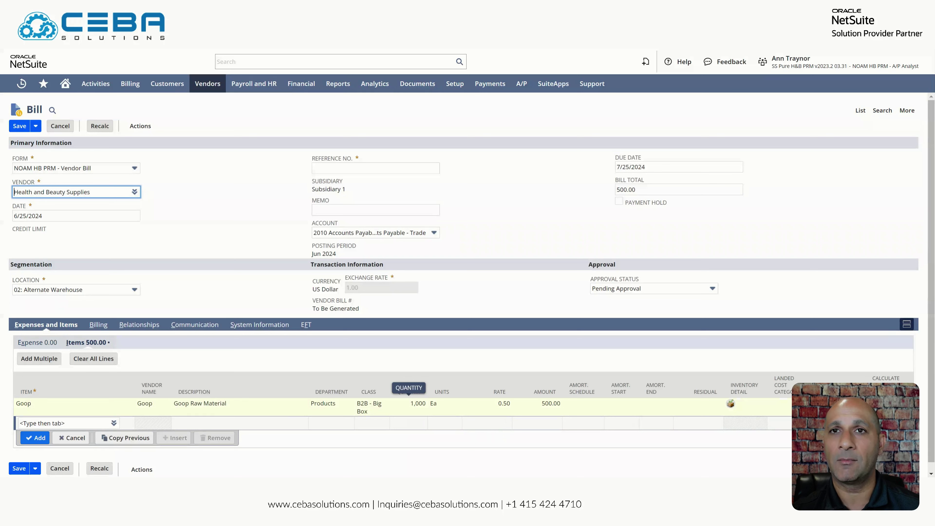
Set the rate of the Goop line on the vendor bill to 0.75
left_click(409, 405)
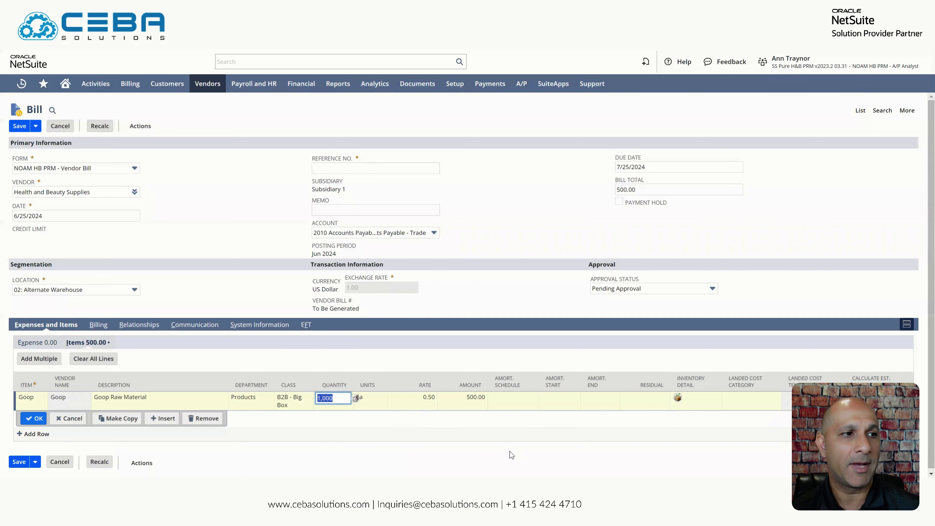
key("Tab")
type("0.75")
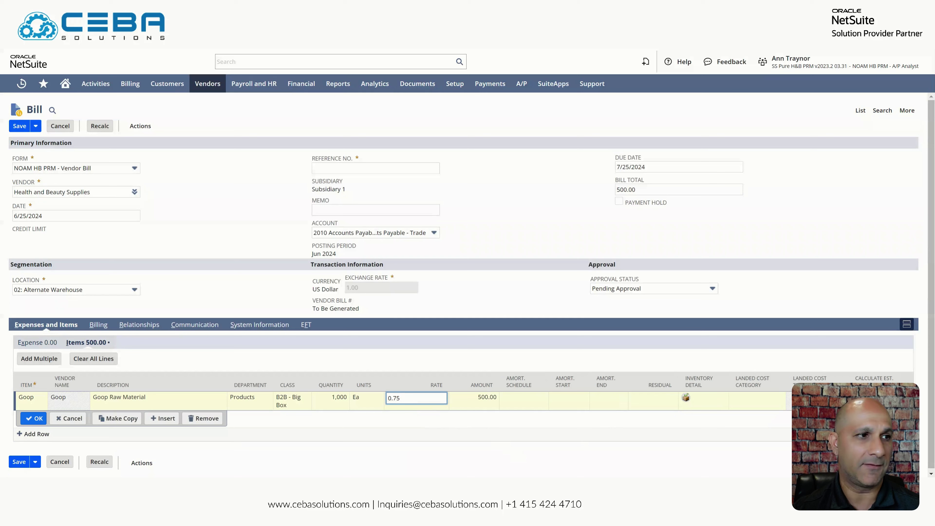
key("Tab")
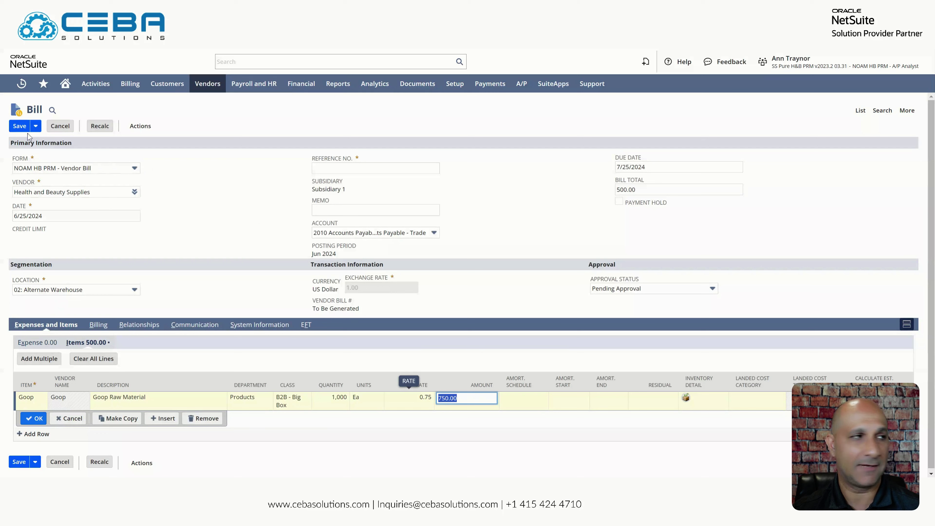
Enter 123 as the vendor bill's reference number and save the bill
left_click(19, 126)
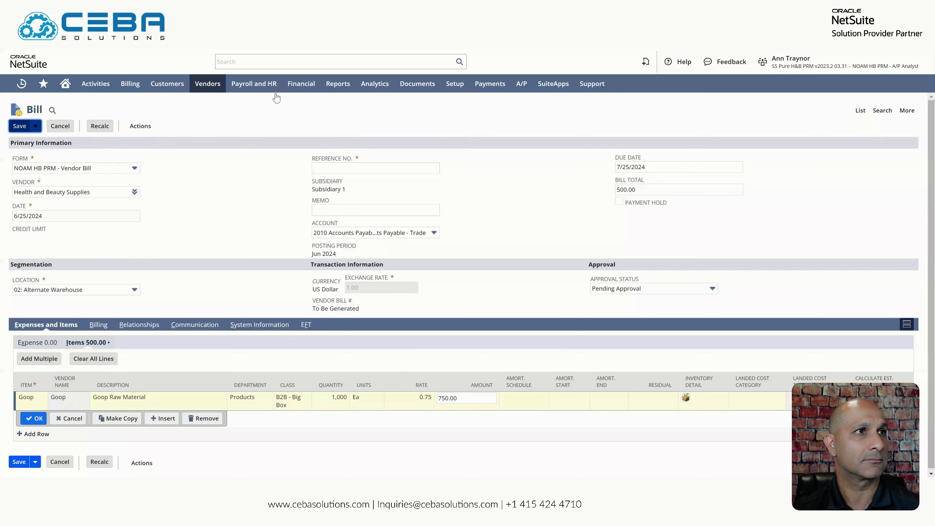
type("123")
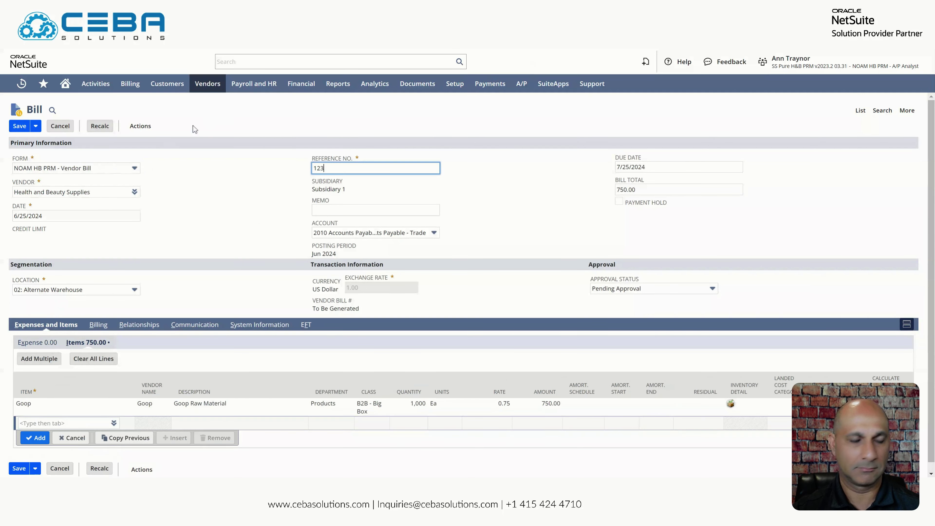
left_click(22, 126)
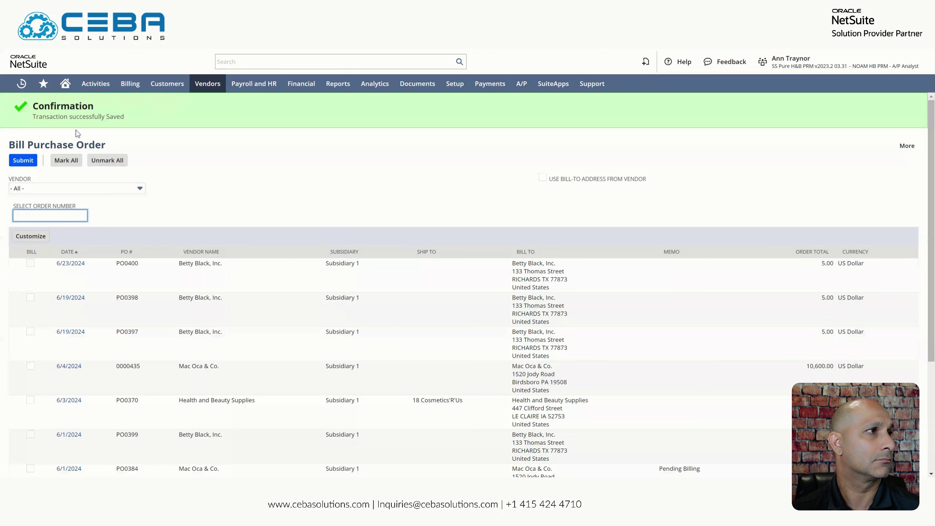
Open the saved Health and Beauty Supplies bill and bring up its bill exception details
mouse_move(21, 85)
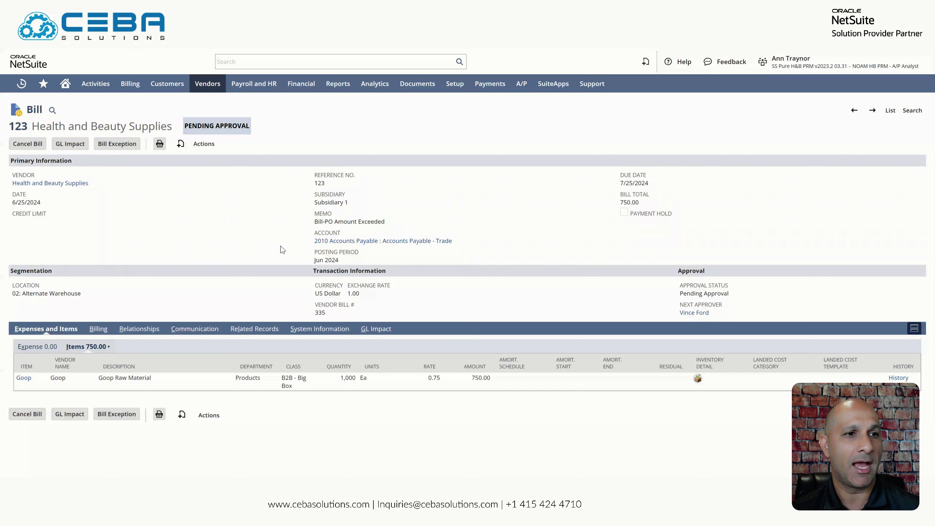
left_click(127, 150)
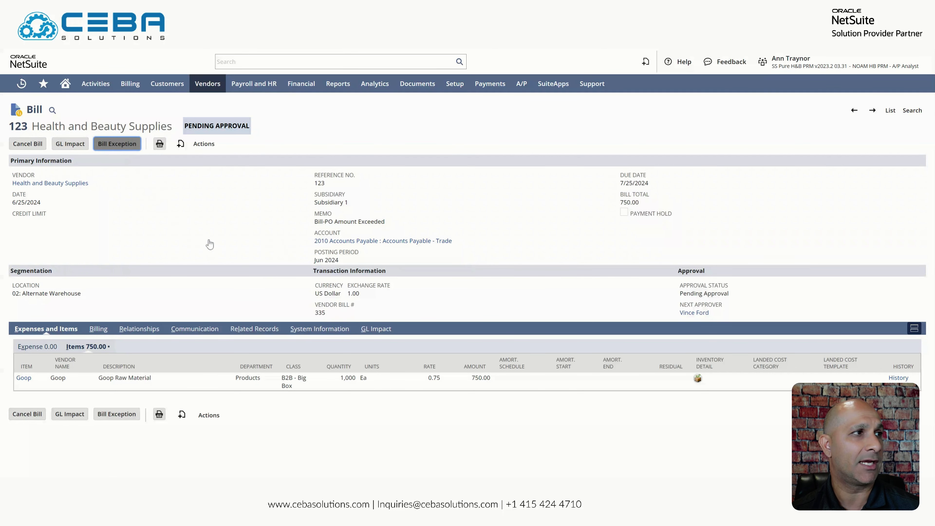